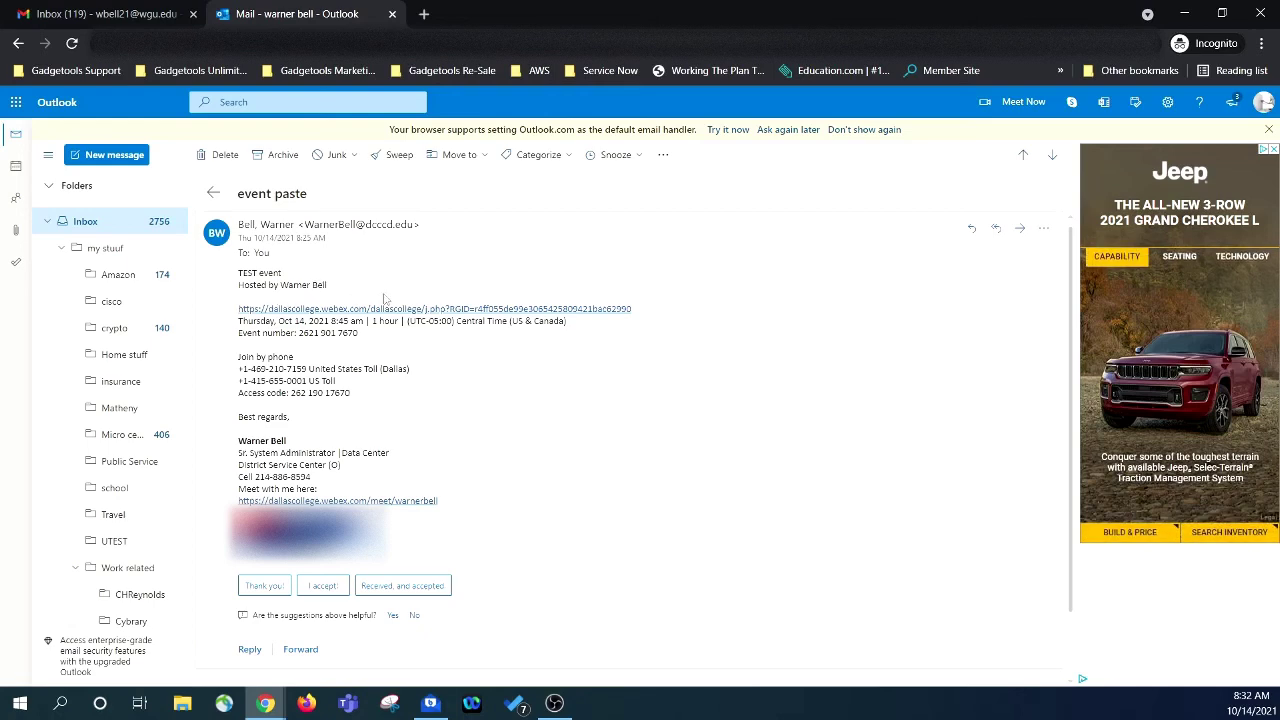
# Open the forwarded 'Webex event invitation: TEST event' email and scroll down to its Register button.
pyautogui.click(1053, 157)
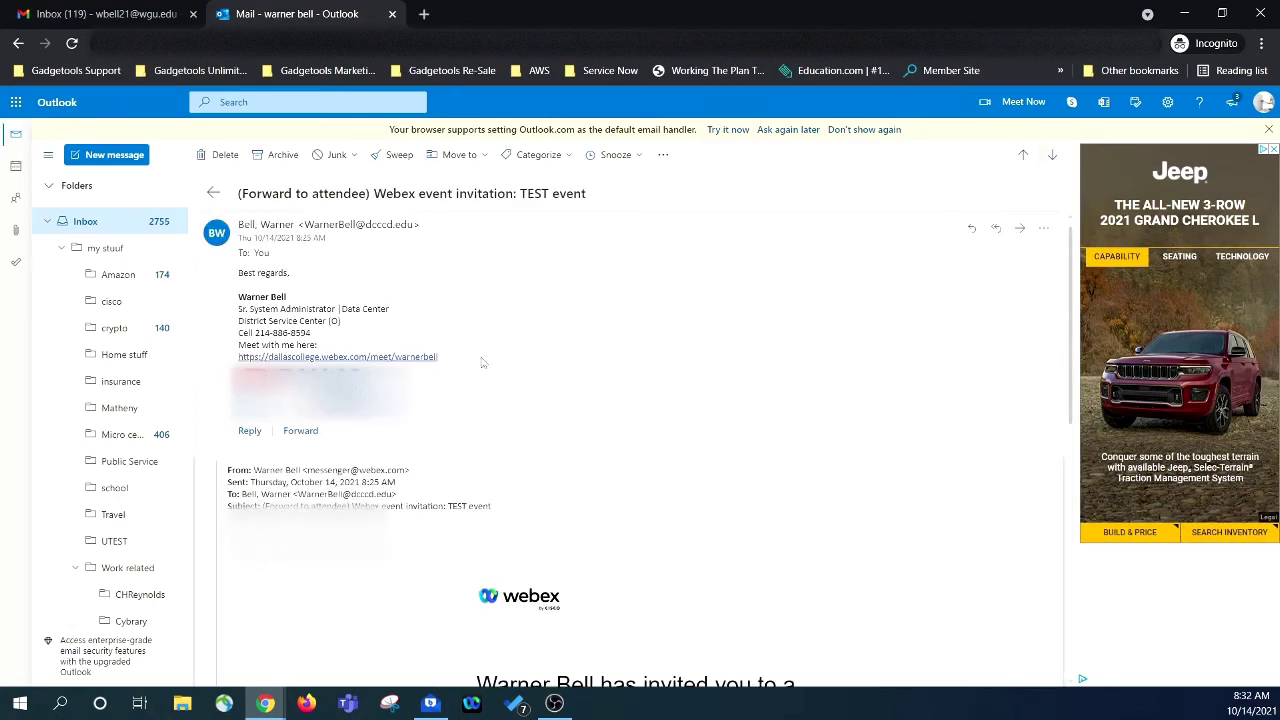
pyautogui.scroll(-5, 517, 350)
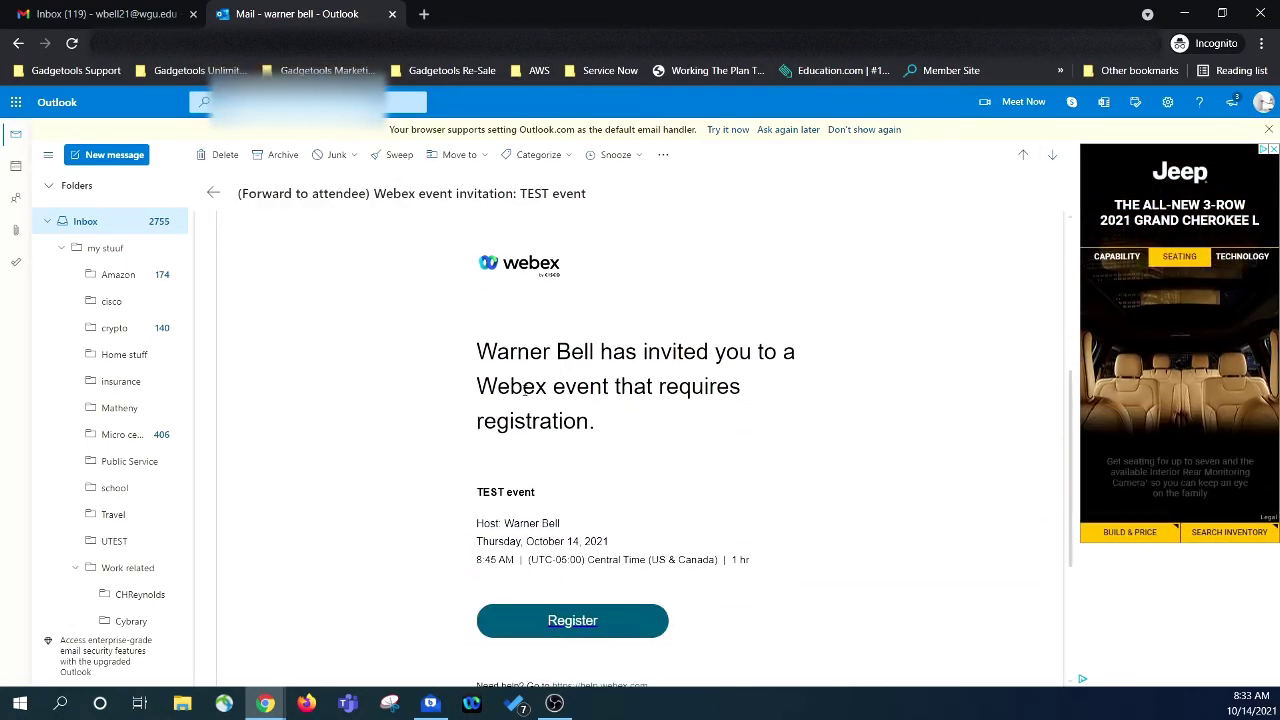
pyautogui.scroll(-1, 575, 432)
pyautogui.scroll(5, 600, 432)
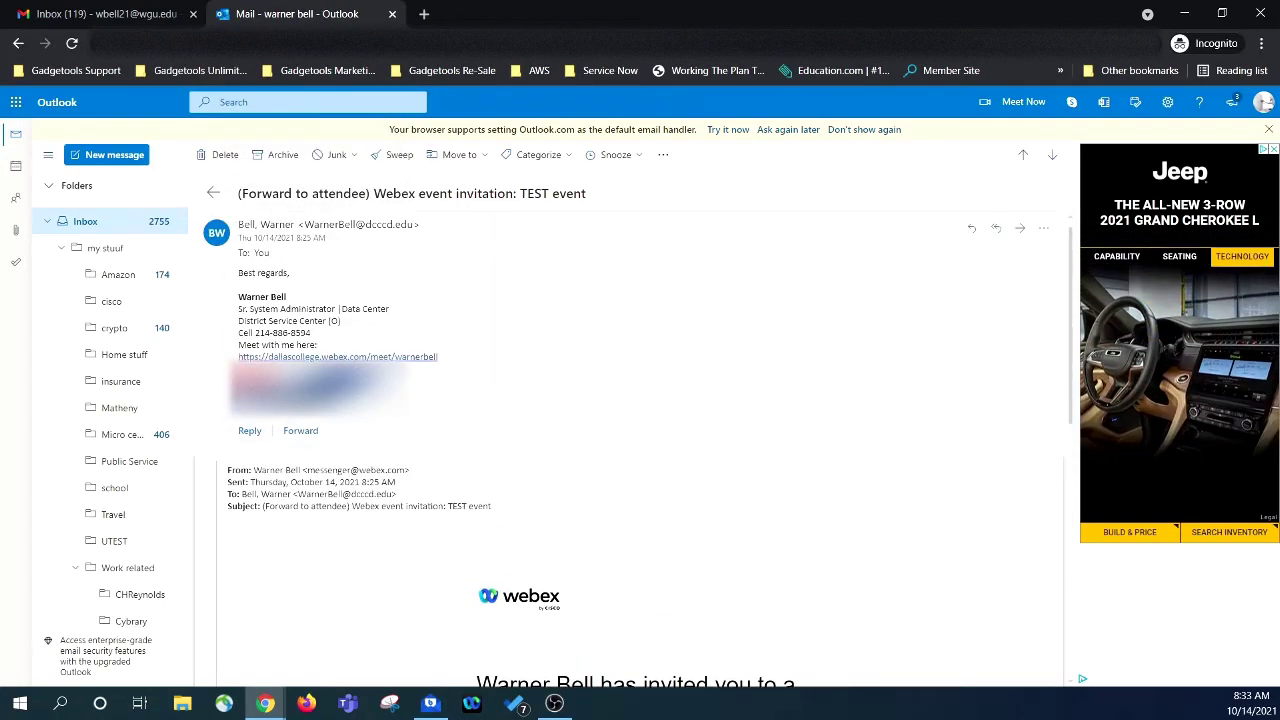
pyautogui.scroll(-5, 660, 418)
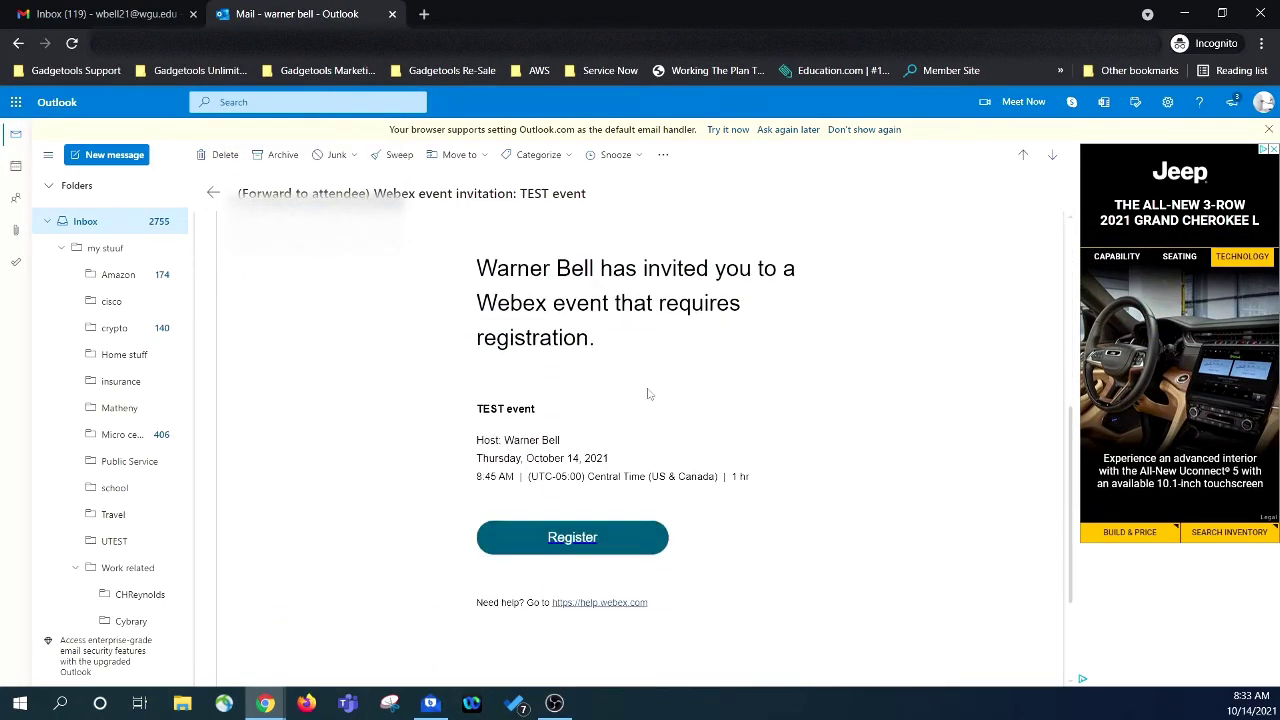
pyautogui.scroll(-1, 610, 420)
# Register for the TEST event with the attendee's name and e-mail address, then acknowledge the approval.
pyautogui.click(575, 460)
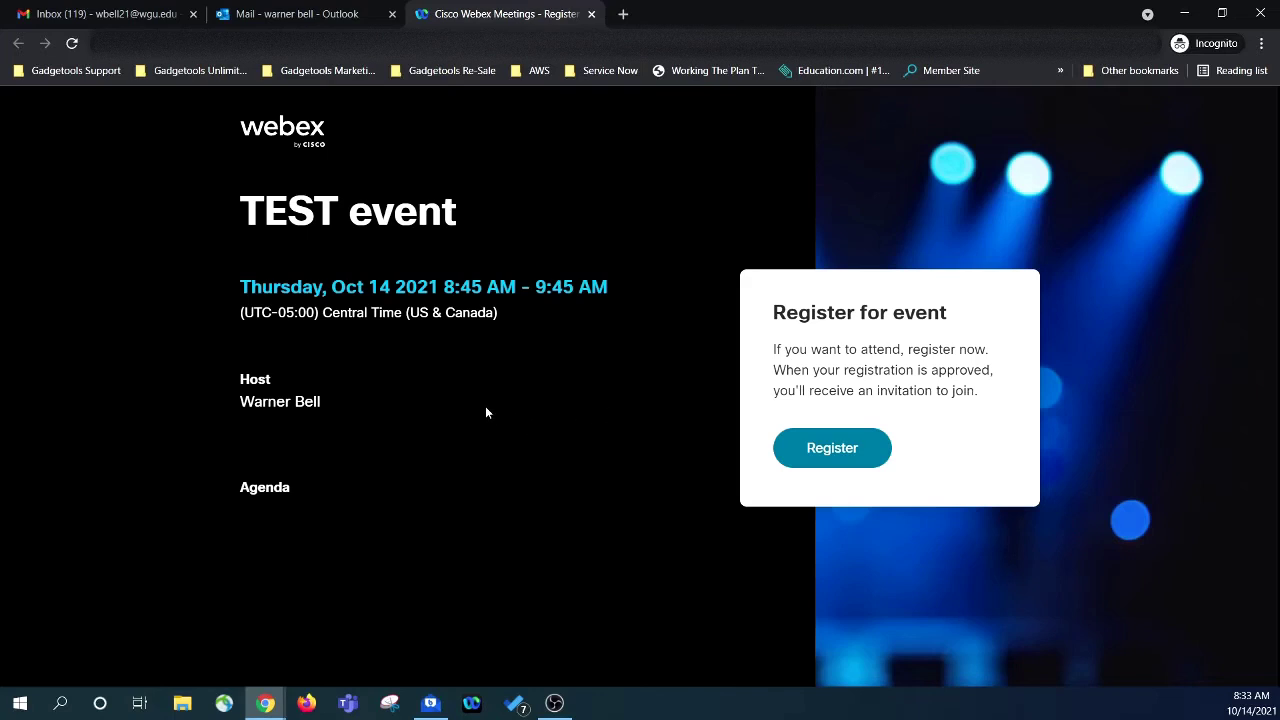
pyautogui.click(820, 456)
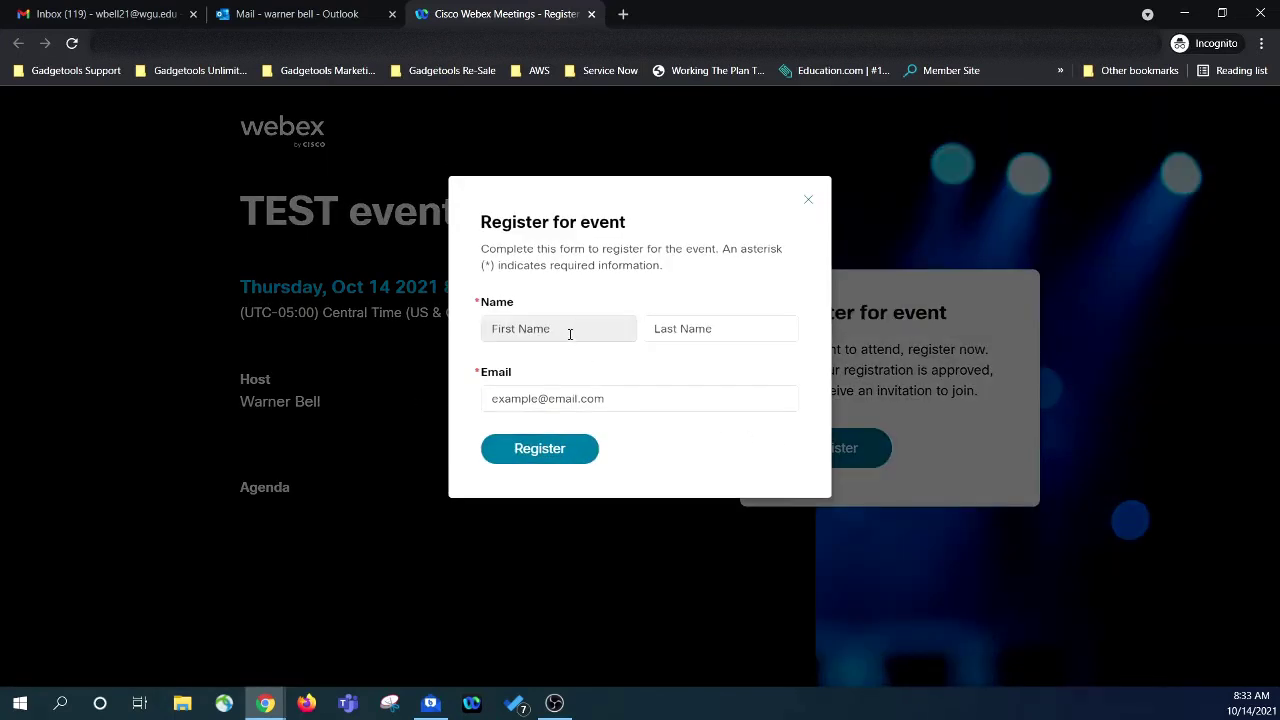
pyautogui.click(570, 334)
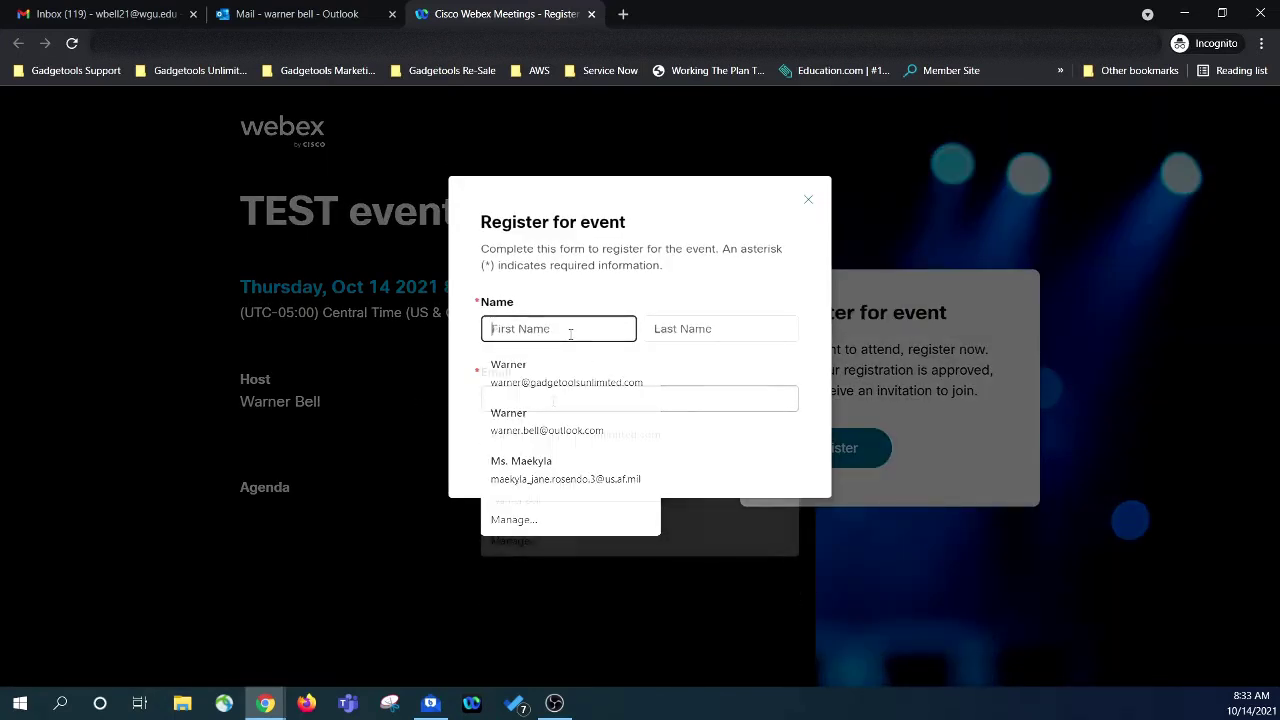
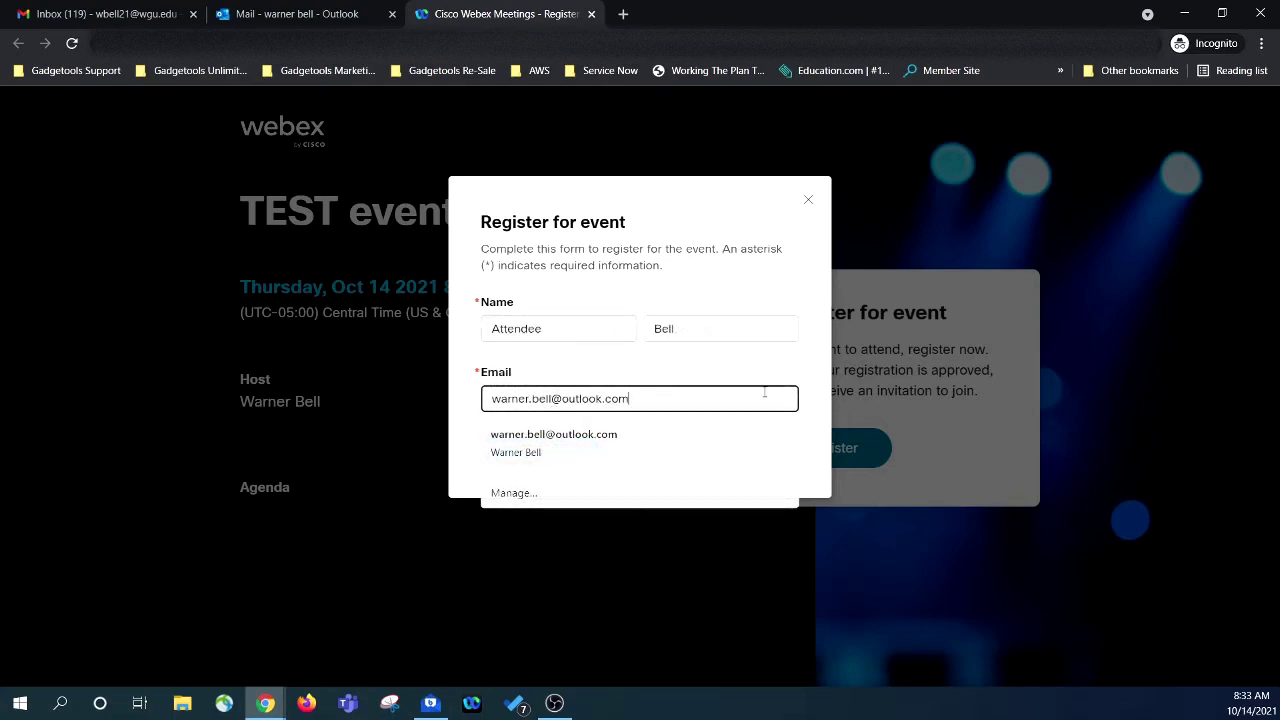
pyautogui.click(548, 440)
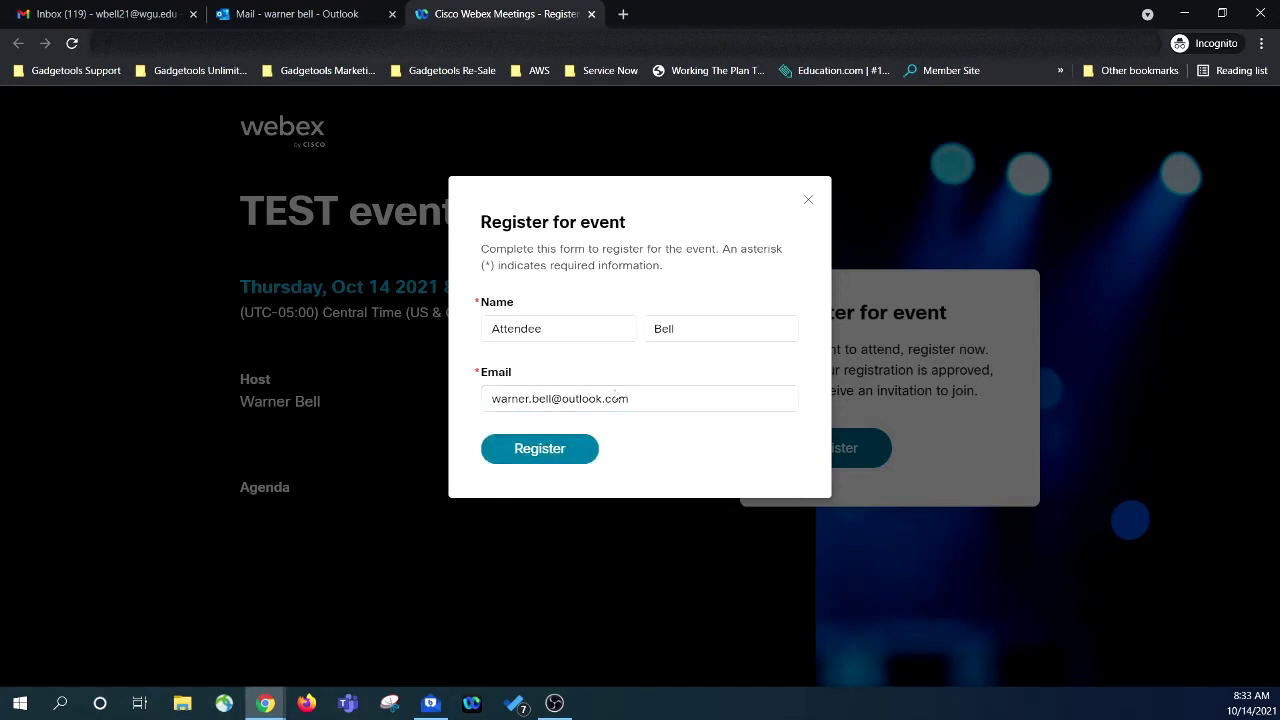
pyautogui.click(546, 450)
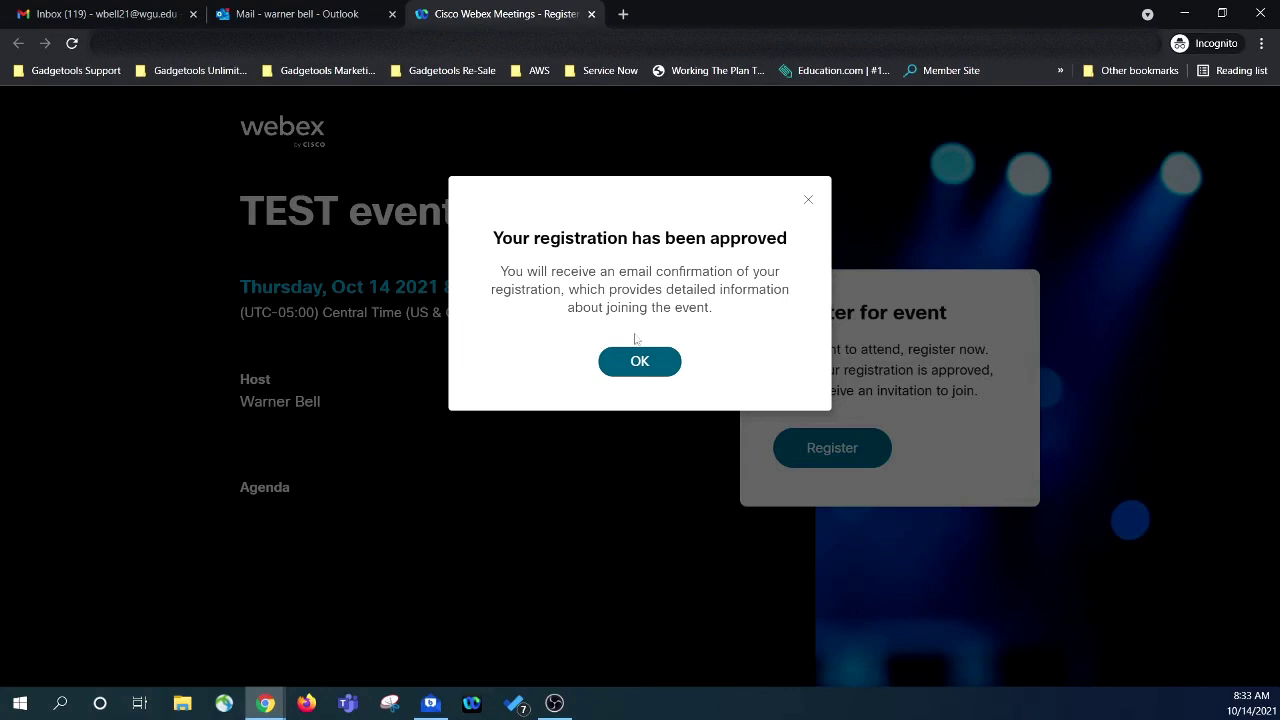
pyautogui.click(640, 366)
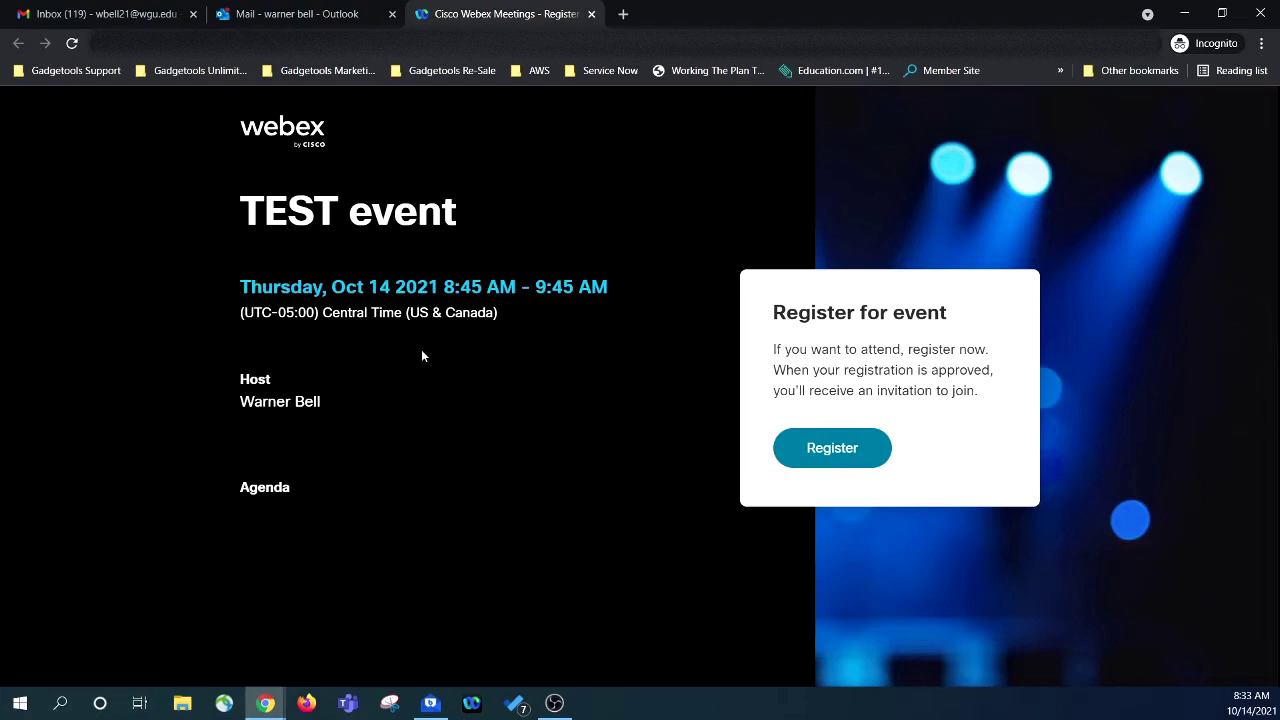
# From the Outlook inbox, open the TEST event 'Registration approved' email and join the event.
pyautogui.click(293, 25)
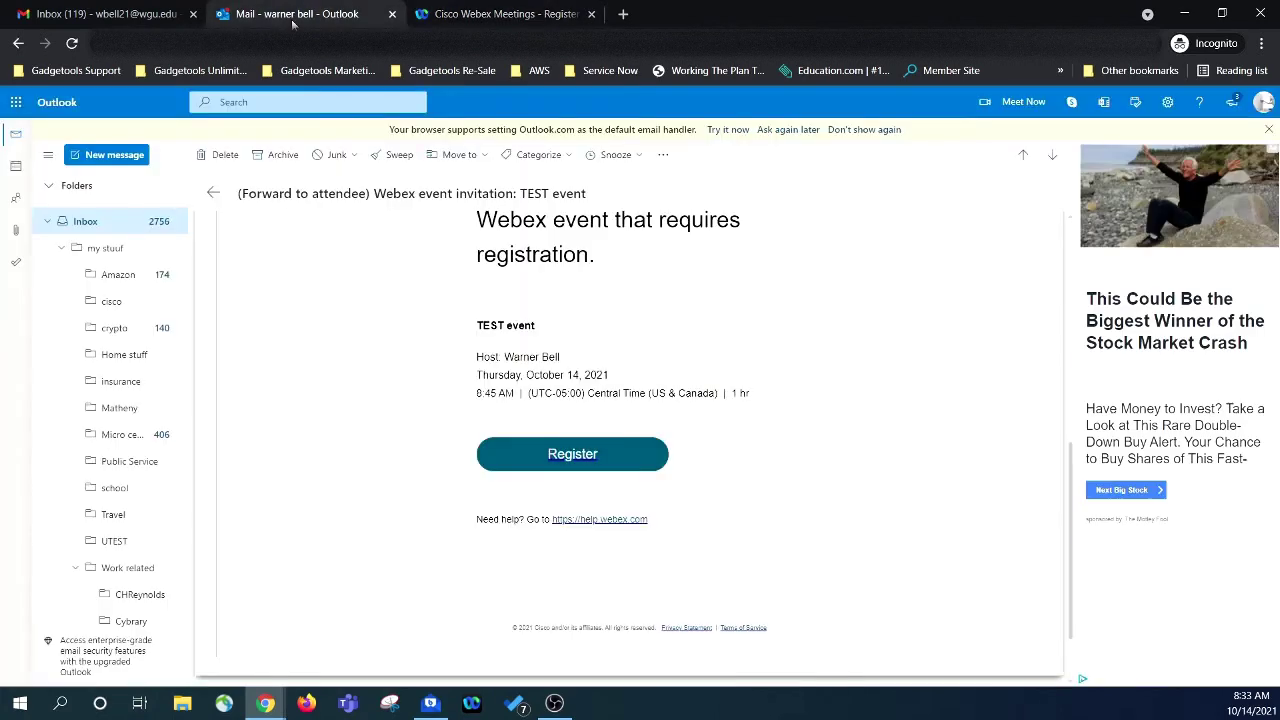
pyautogui.click(90, 224)
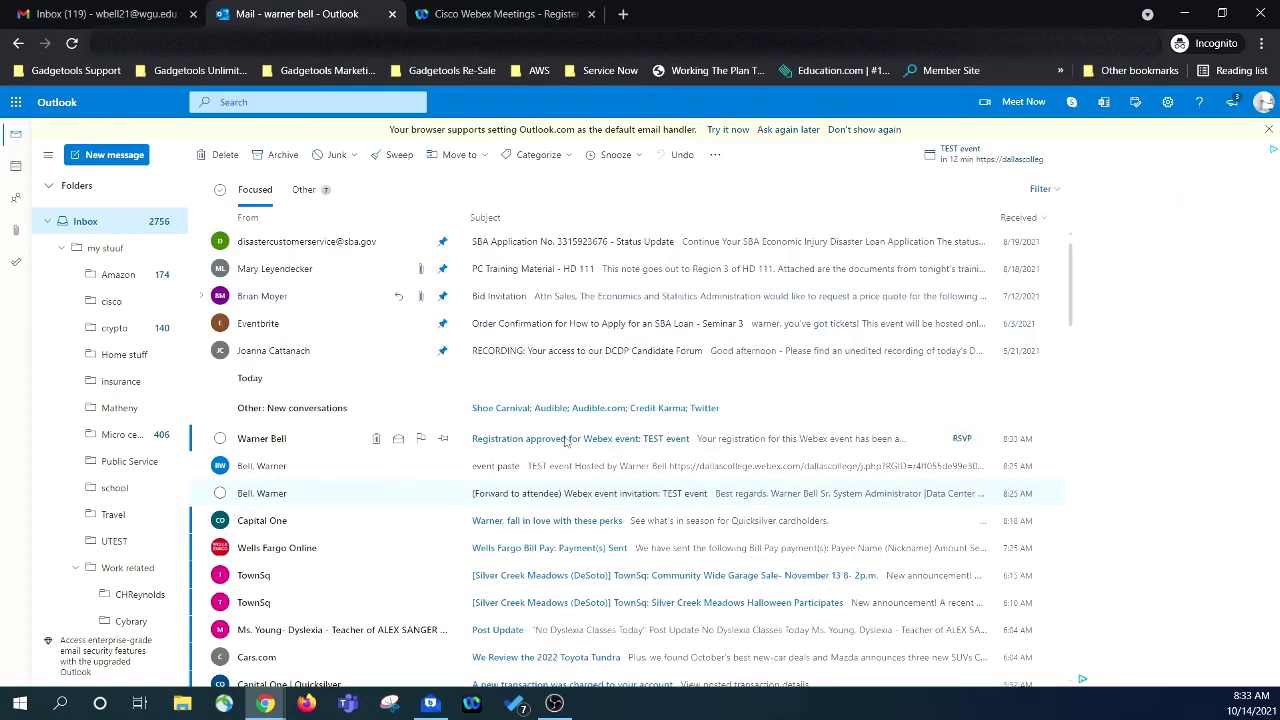
pyautogui.click(567, 442)
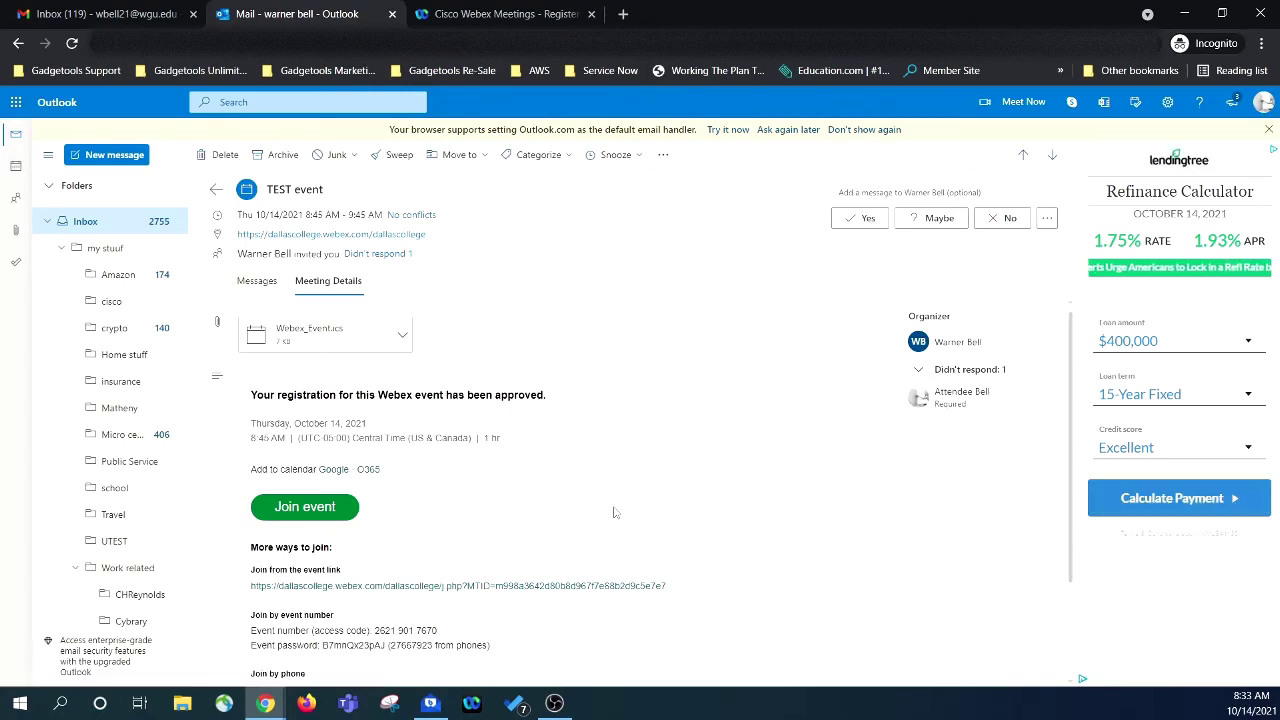
pyautogui.scroll(-2, 617, 509)
pyautogui.scroll(2, 617, 509)
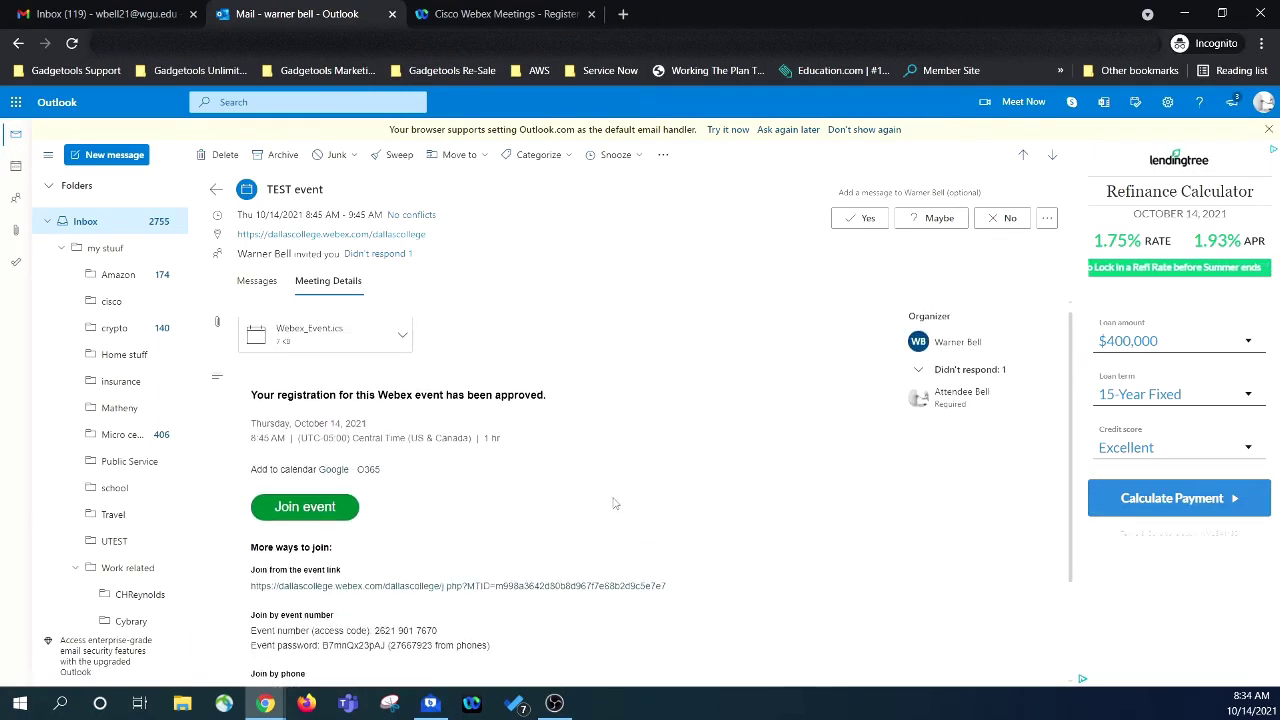
pyautogui.click(306, 507)
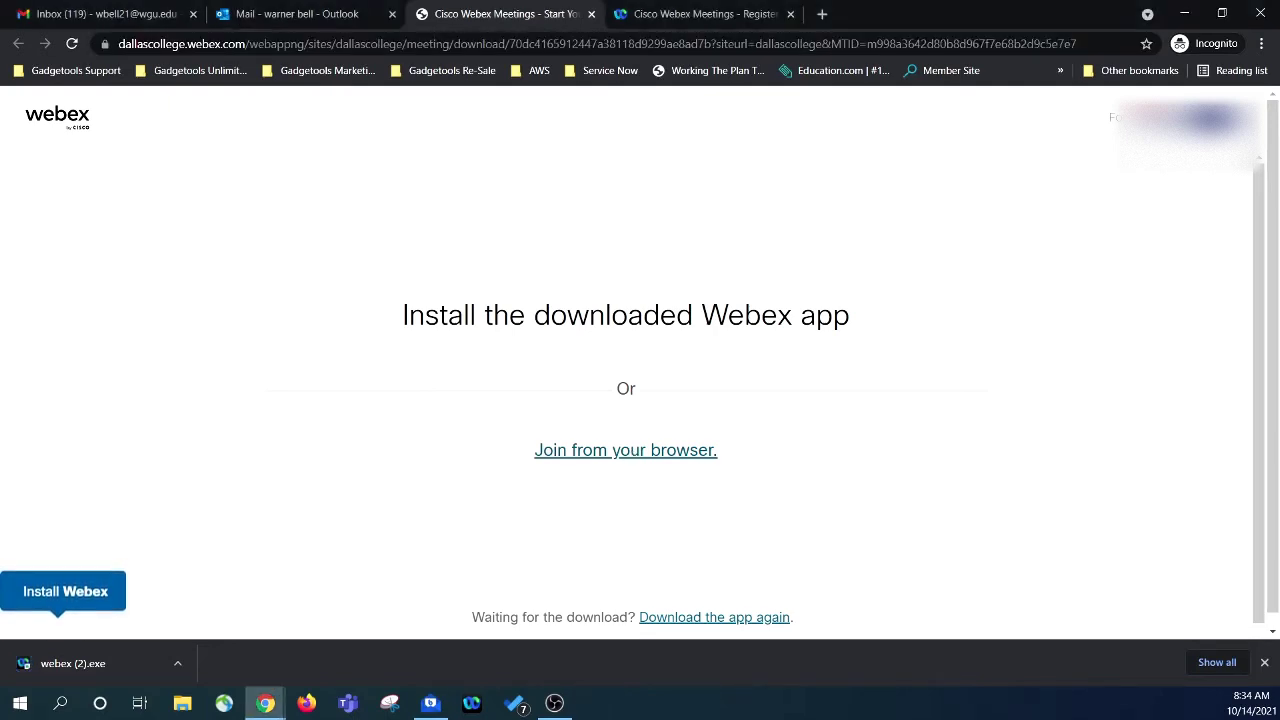
# Choose to join the event from the browser instead of the desktop app.
pyautogui.click(617, 452)
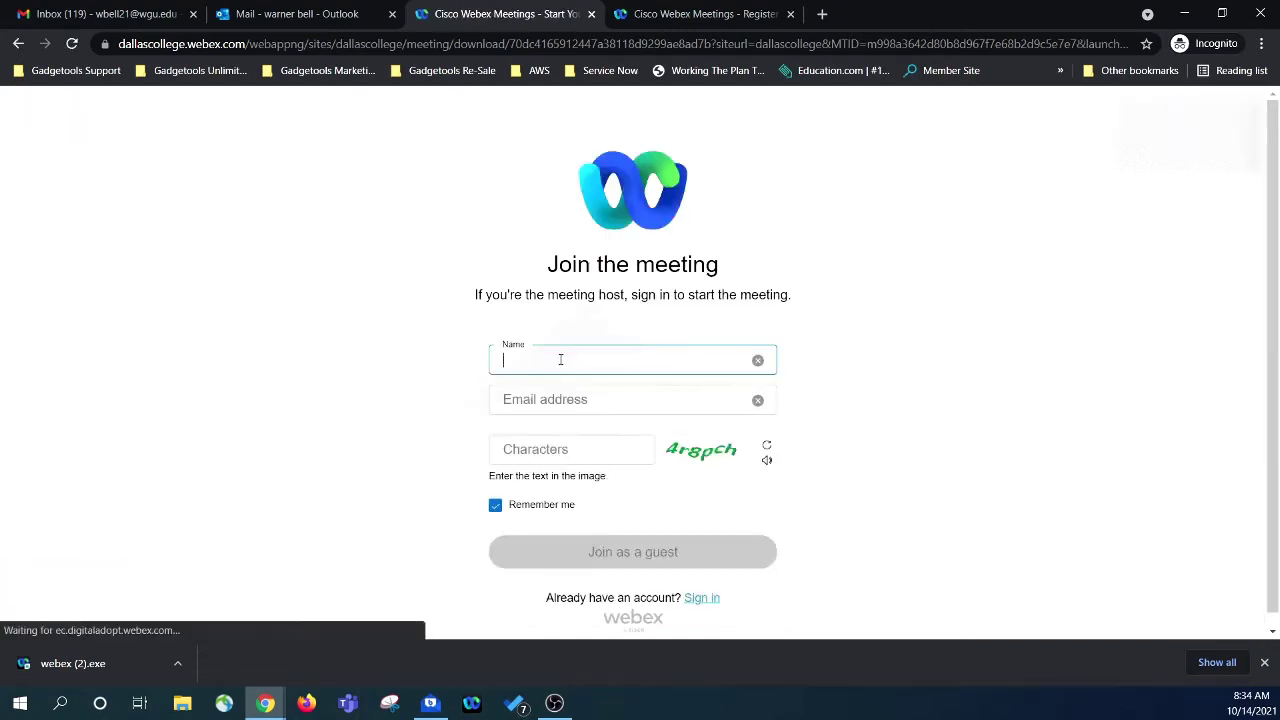
# Enter the guest name 'Attendee' and the guest's e-mail address, correcting stray characters in the name.
pyautogui.write('Attendee Bell')
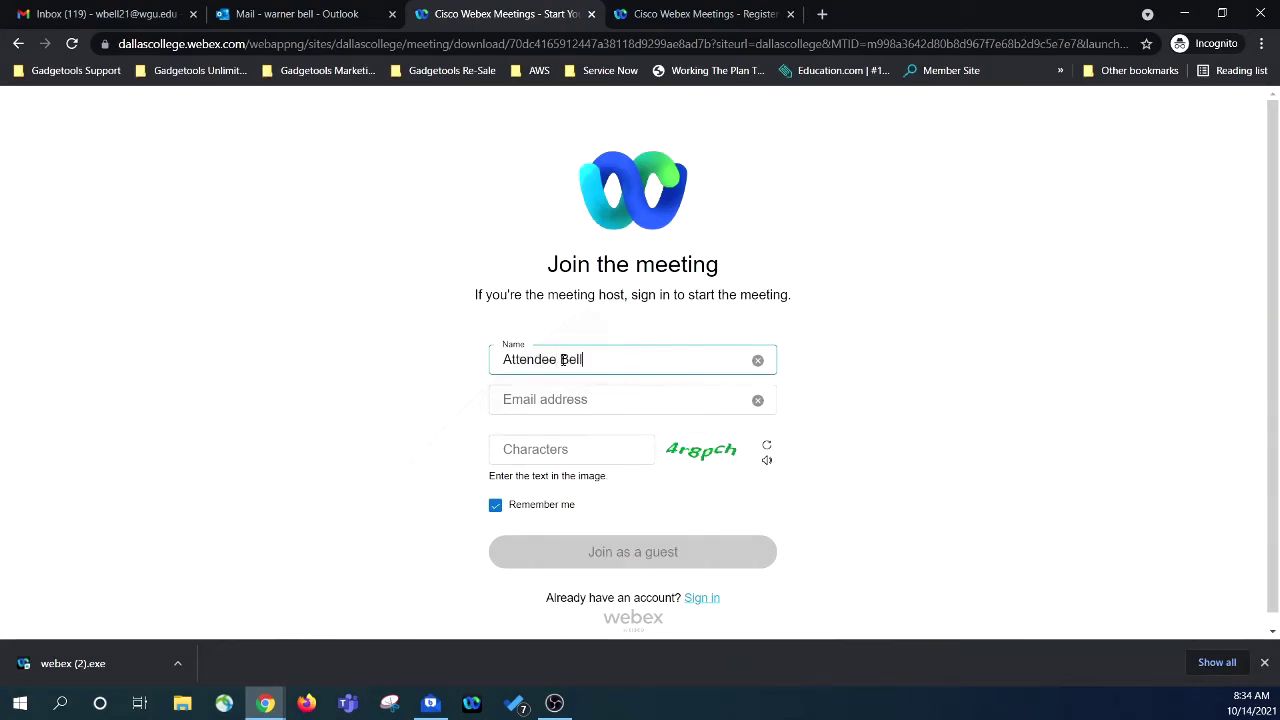
pyautogui.click(576, 394)
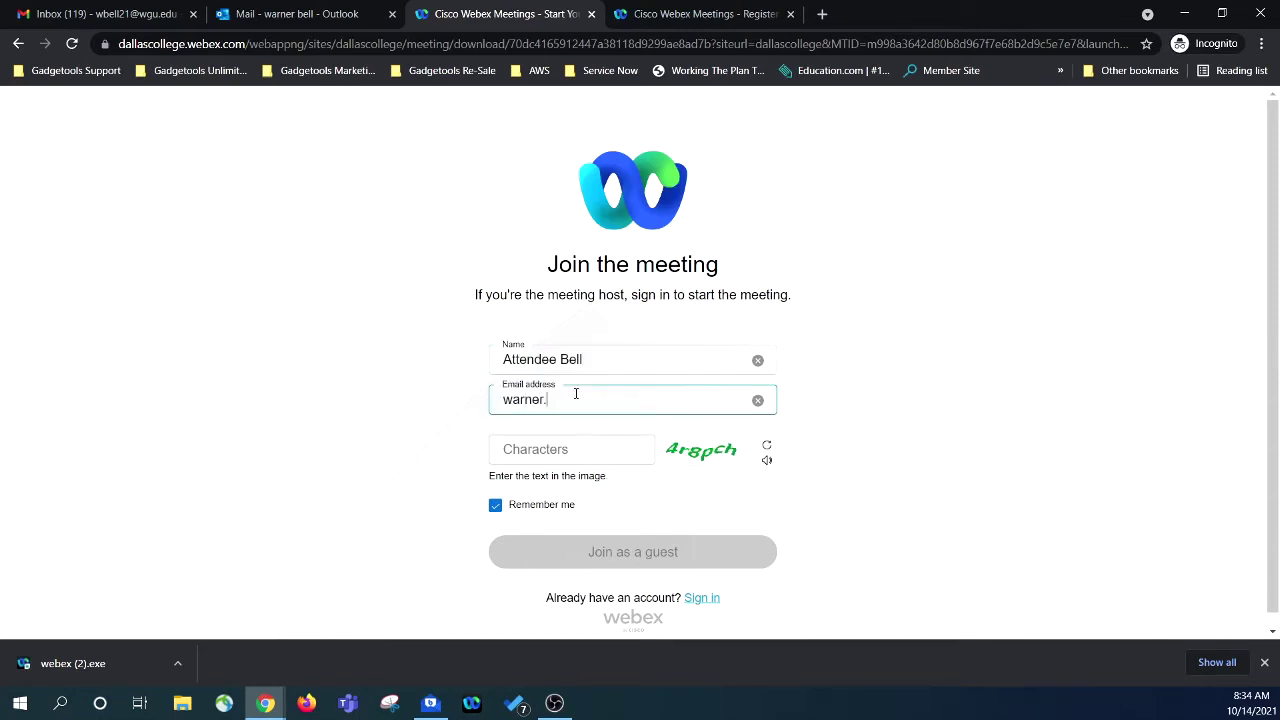
pyautogui.moveTo(664, 398); pyautogui.dragTo(490, 405)
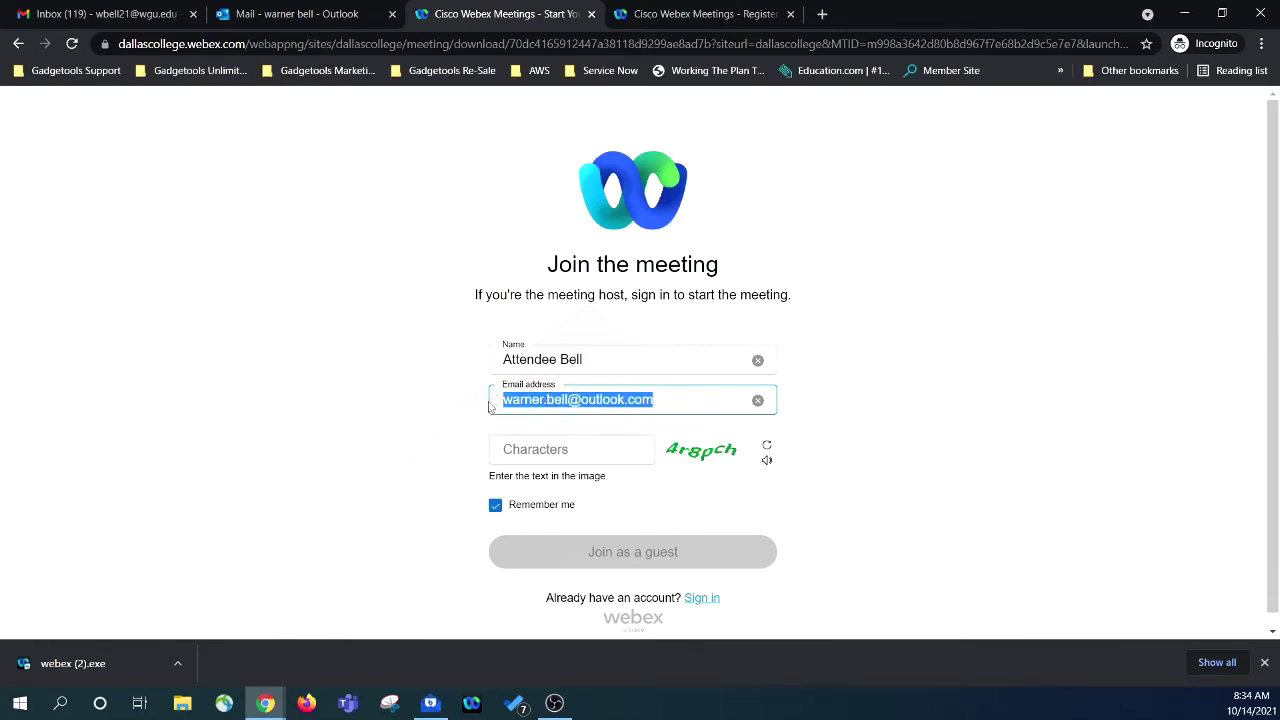
pyautogui.click(589, 360)
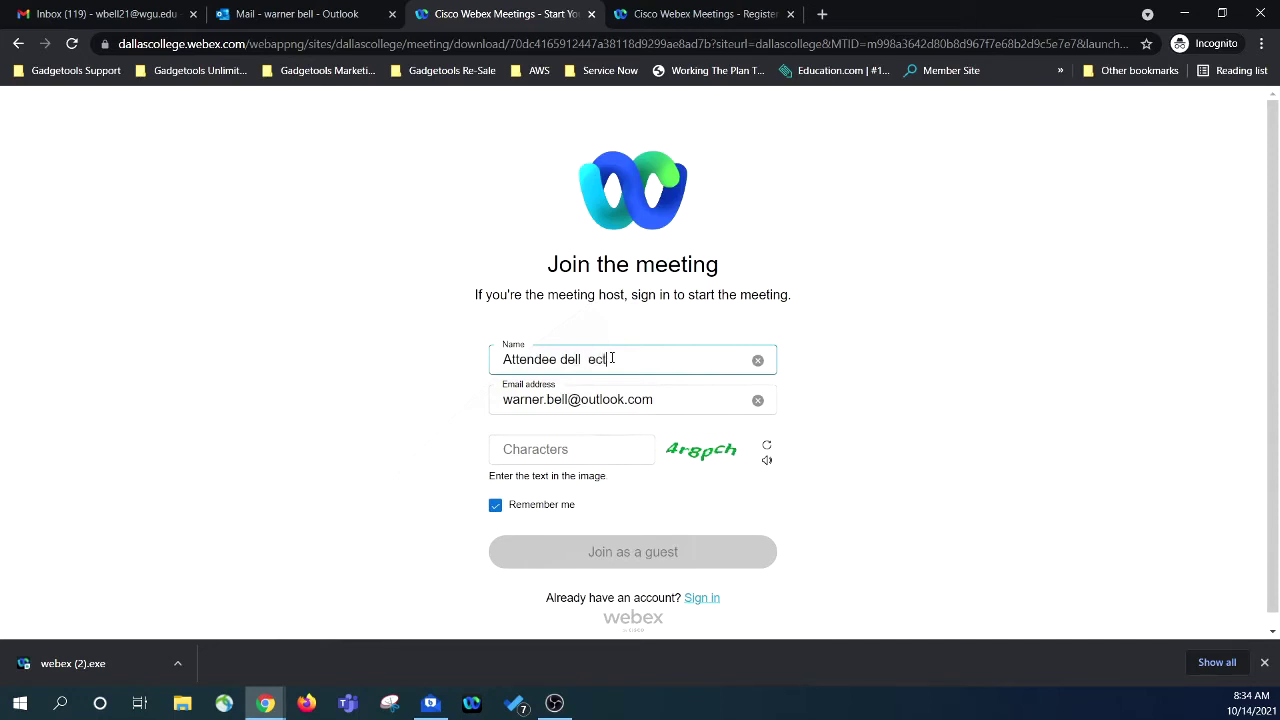
pyautogui.press('BackSpace')
pyautogui.press('BackSpace')
pyautogui.press('BackSpace')
# Enter the image verification characters, keep the guest details remembered, and join as a guest.
pyautogui.click(571, 449)
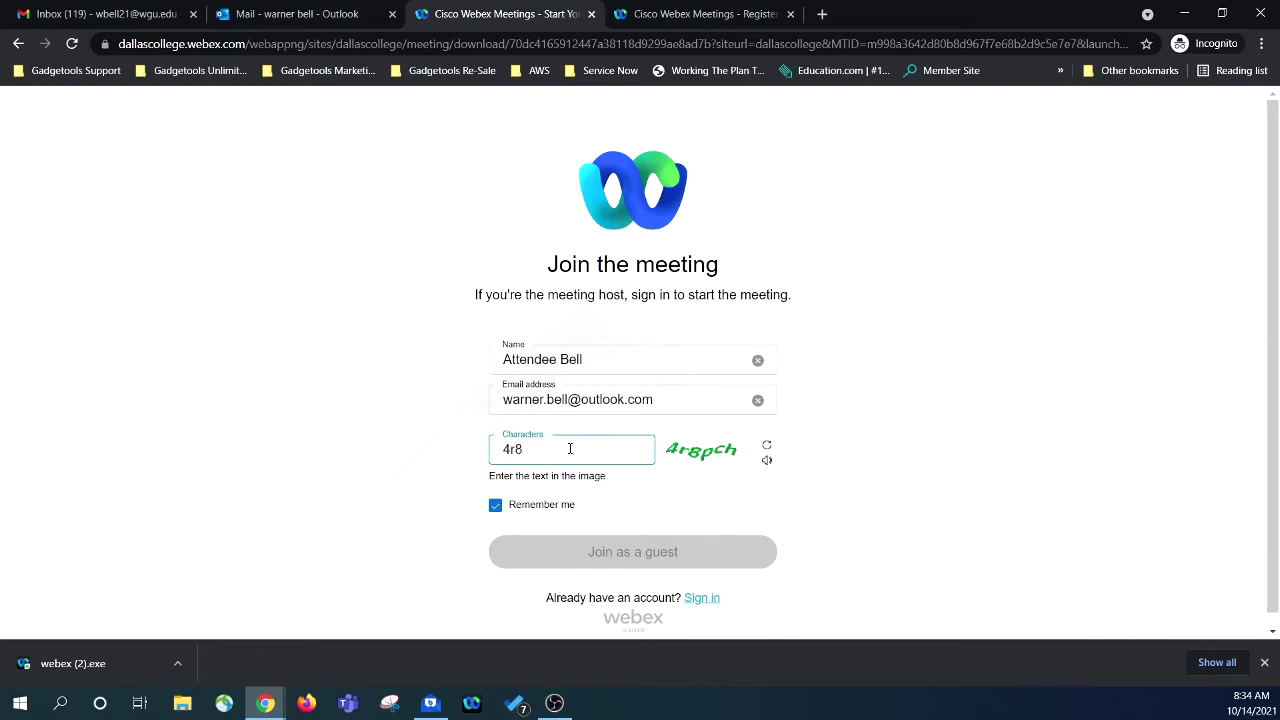
pyautogui.write('4r8pch')
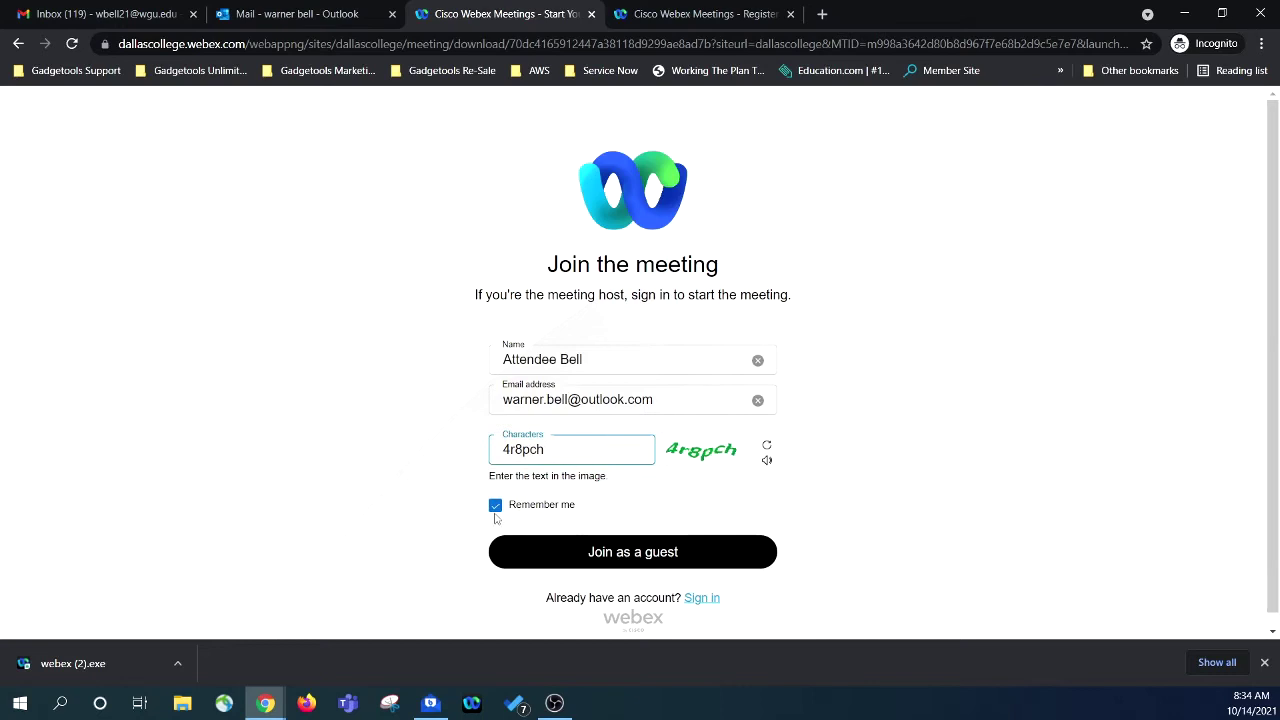
pyautogui.click(497, 507)
pyautogui.click(497, 507)
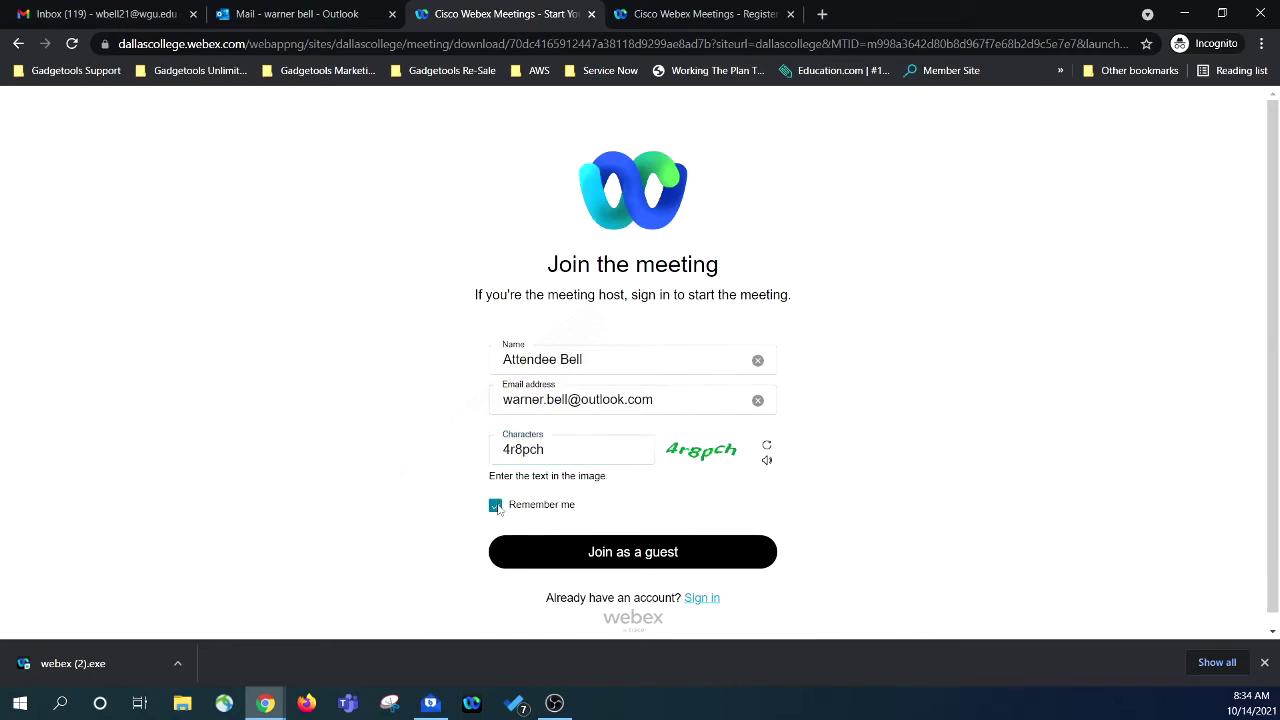
pyautogui.click(684, 565)
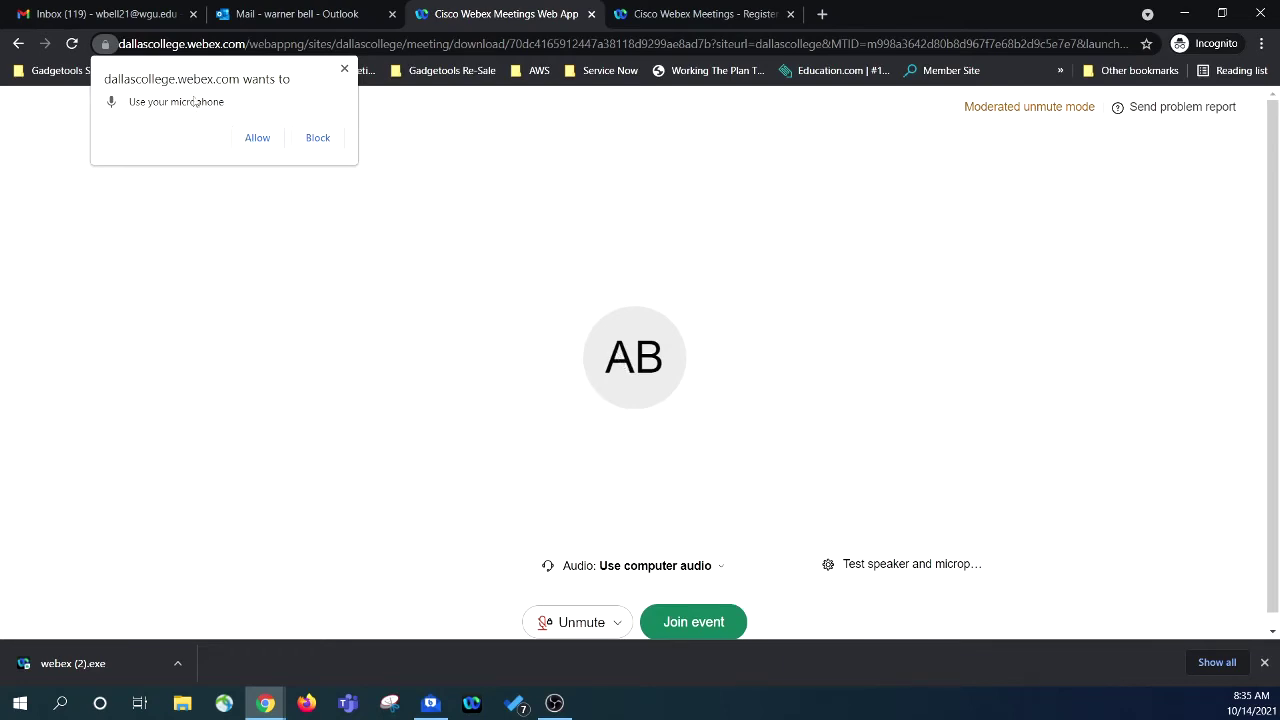
# Allow the browser to use the microphone and enter the TEST event.
pyautogui.click(257, 138)
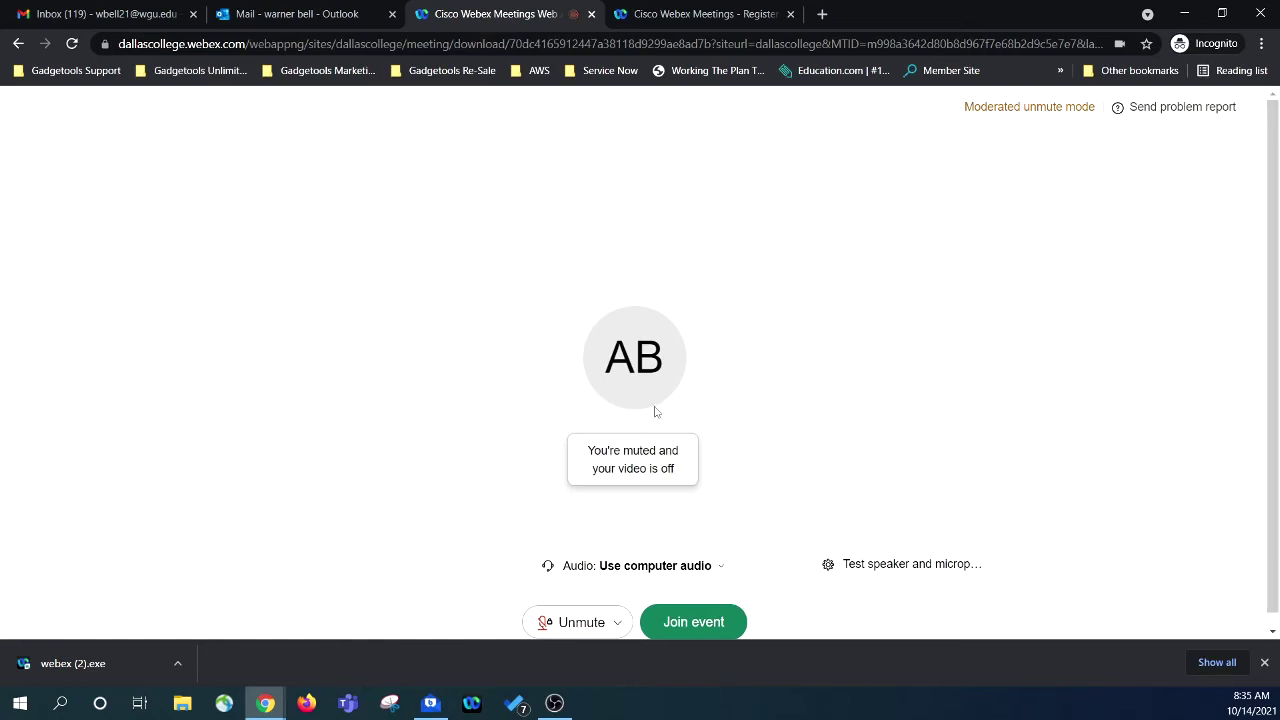
pyautogui.click(721, 623)
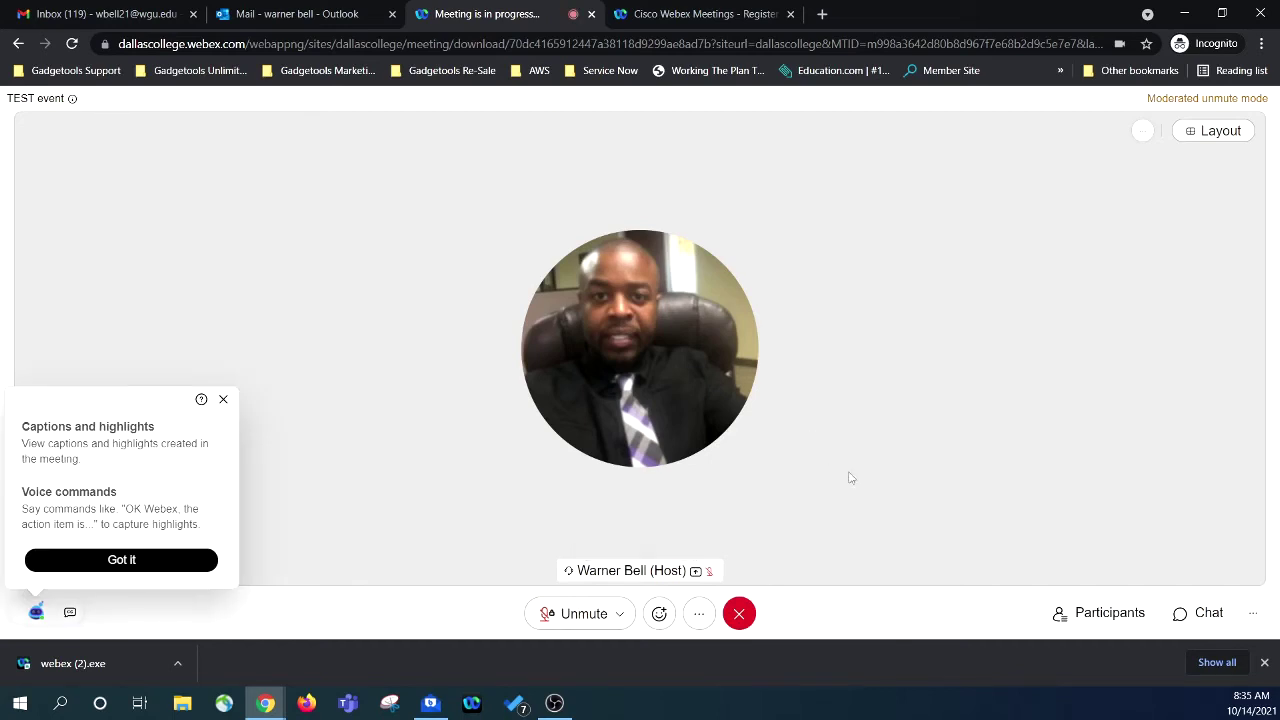
# Show the participants list, then briefly try the chat and the extra options menu.
pyautogui.click(1133, 620)
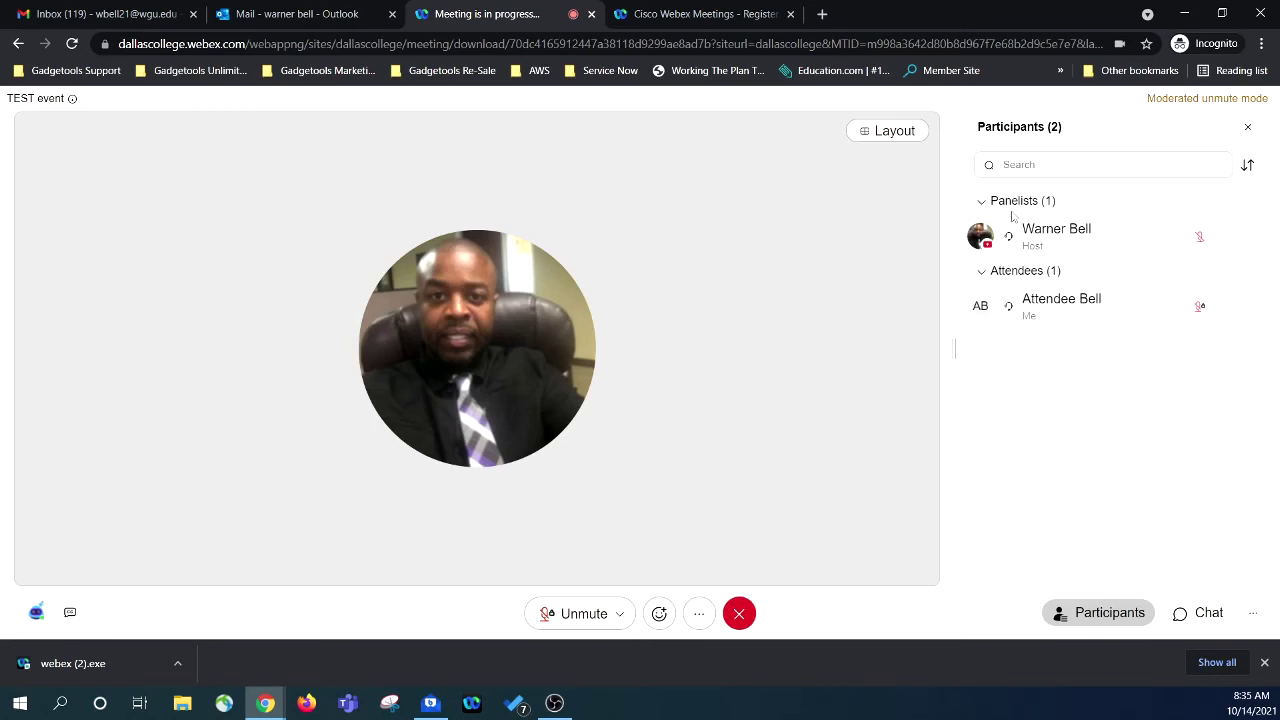
pyautogui.click(1209, 613)
pyautogui.click(1213, 614)
pyautogui.click(1246, 614)
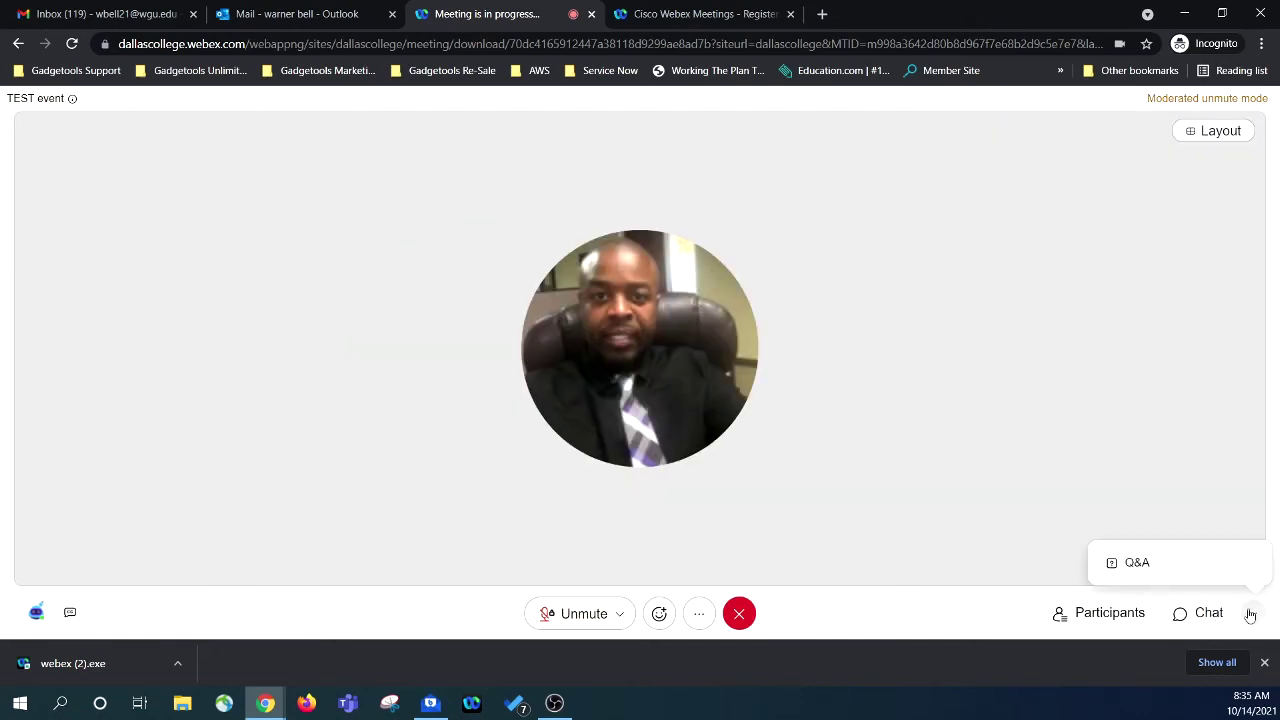
pyautogui.click(1245, 615)
# Reopen the participants panel after checking chat and Q&A options, and review the audio device list.
pyautogui.click(1125, 615)
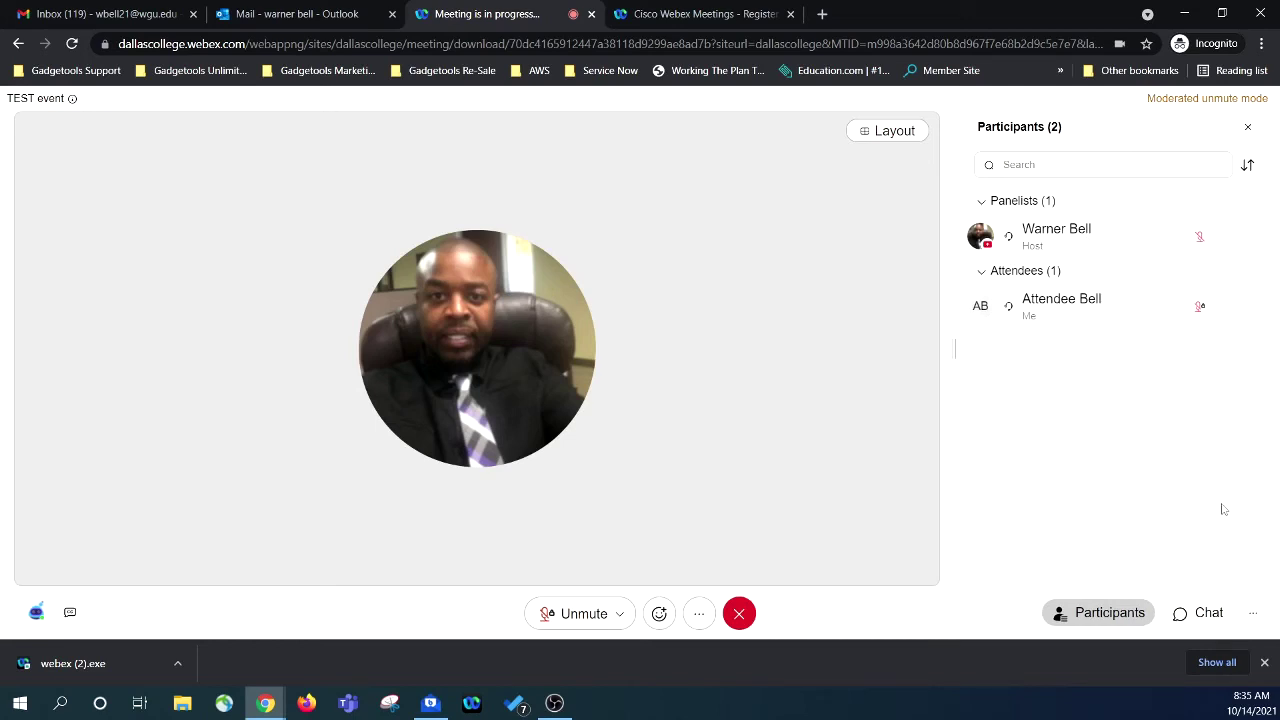
pyautogui.click(1212, 613)
pyautogui.click(1212, 613)
pyautogui.click(1249, 614)
pyautogui.click(1250, 614)
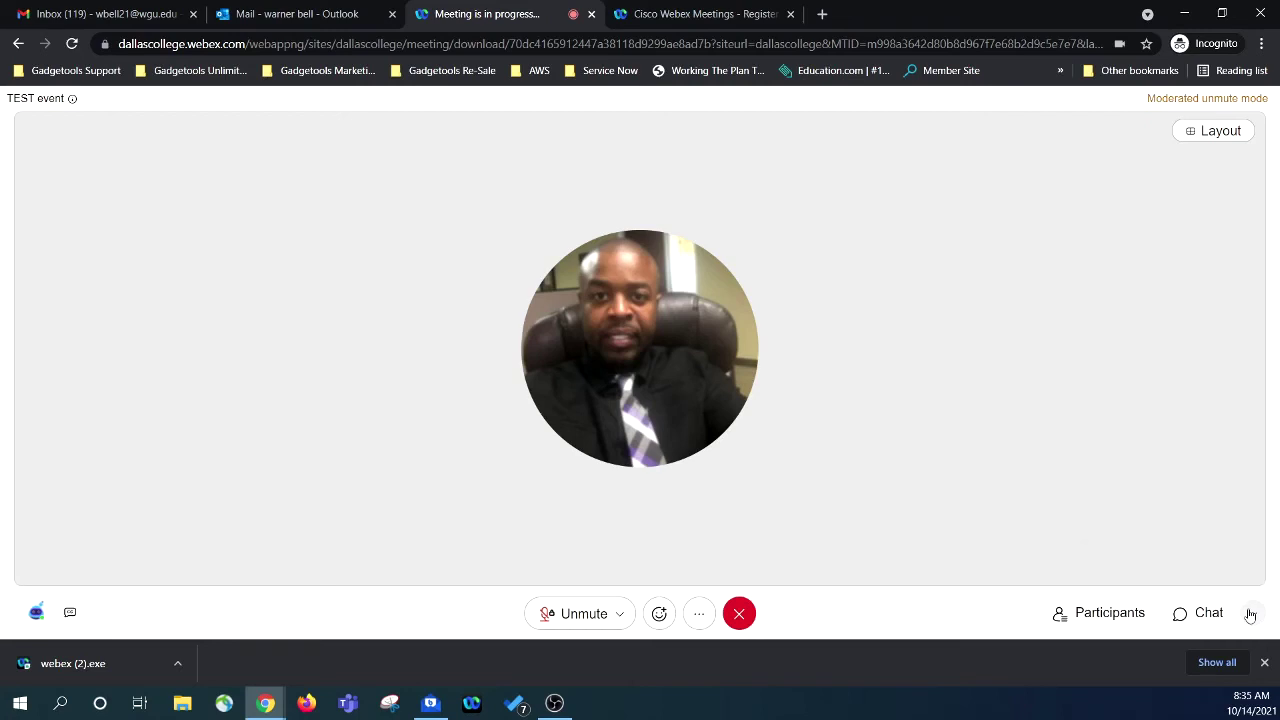
pyautogui.click(1127, 616)
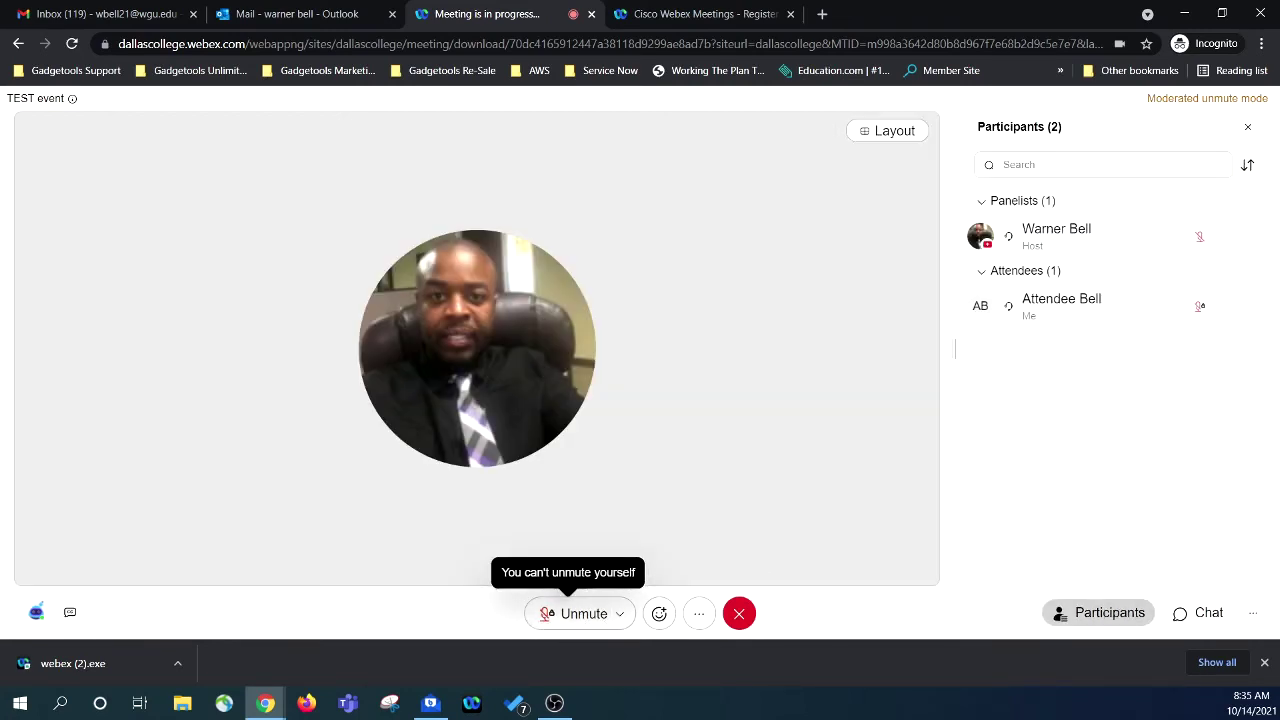
pyautogui.click(620, 613)
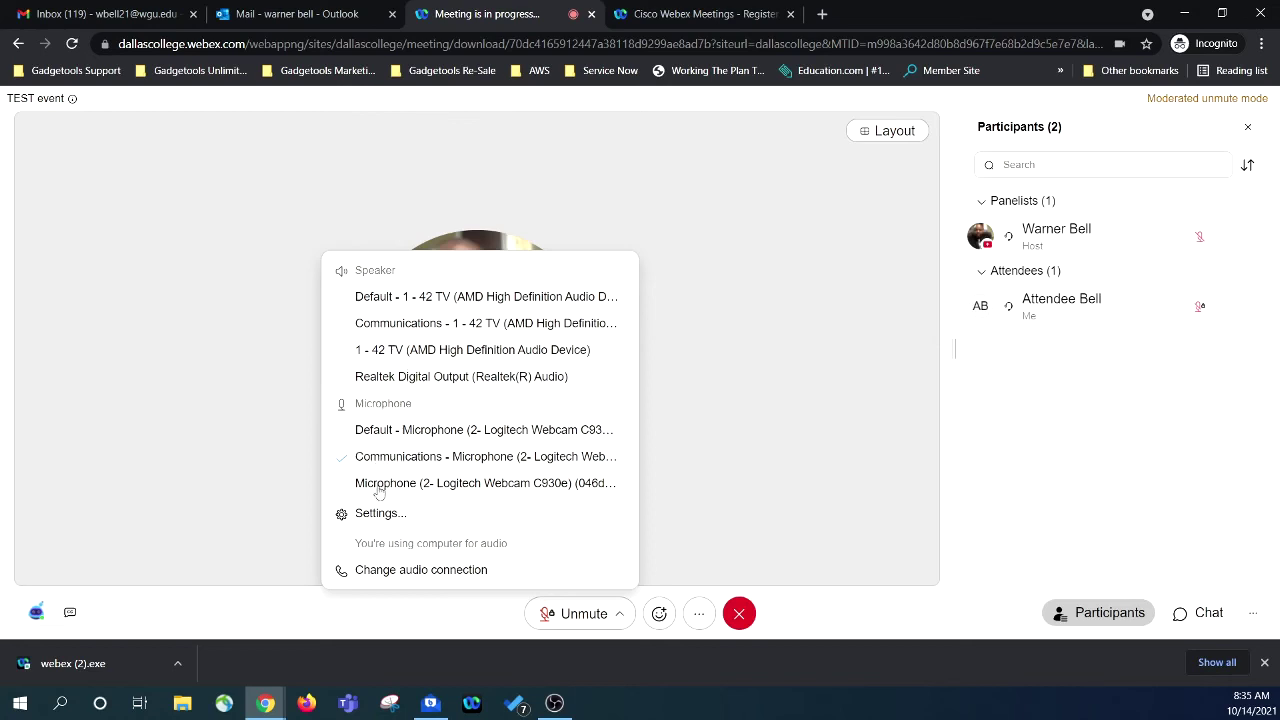
pyautogui.click(801, 354)
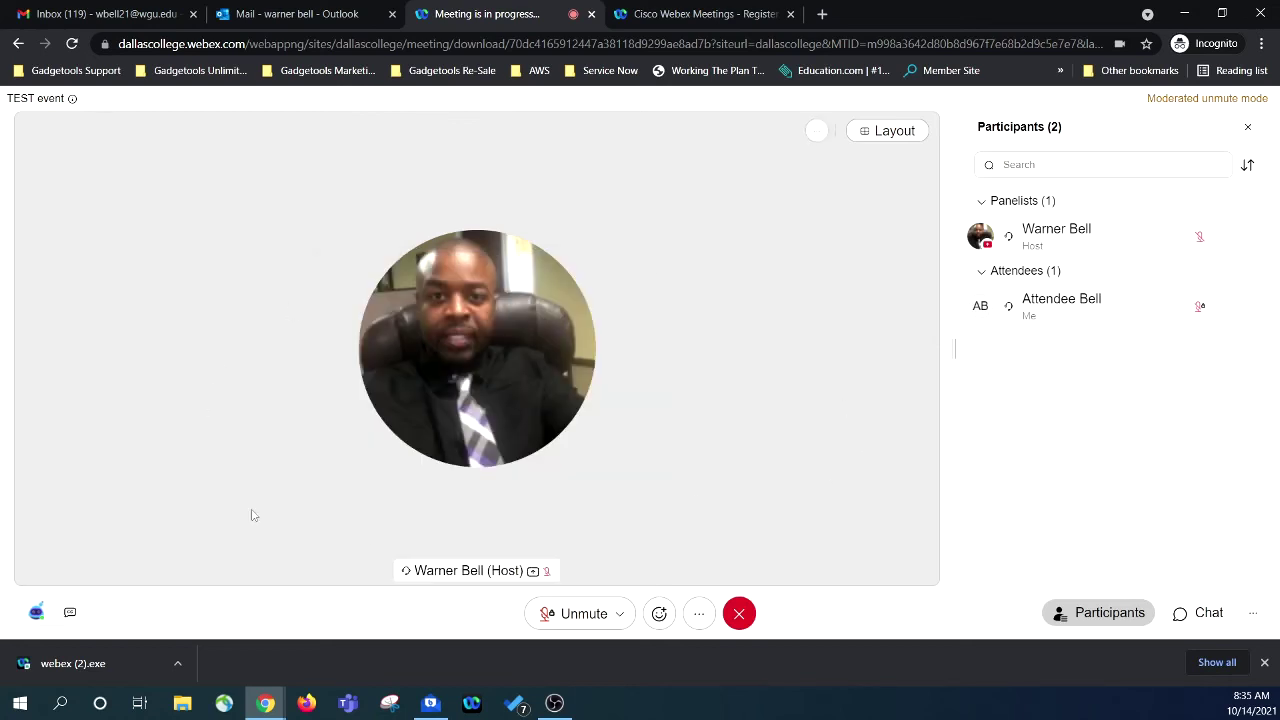